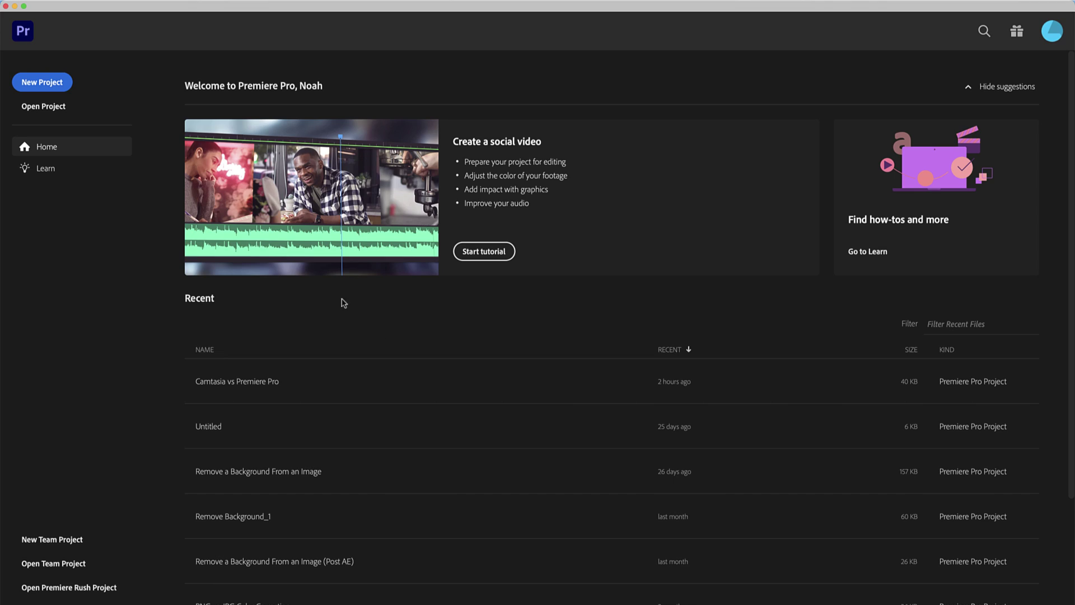
Start a new Premiere Pro project and review its Scratch Disks and Ingest Settings before returning to General.
{"action": "left_click", "coordinate": [49, 81]}
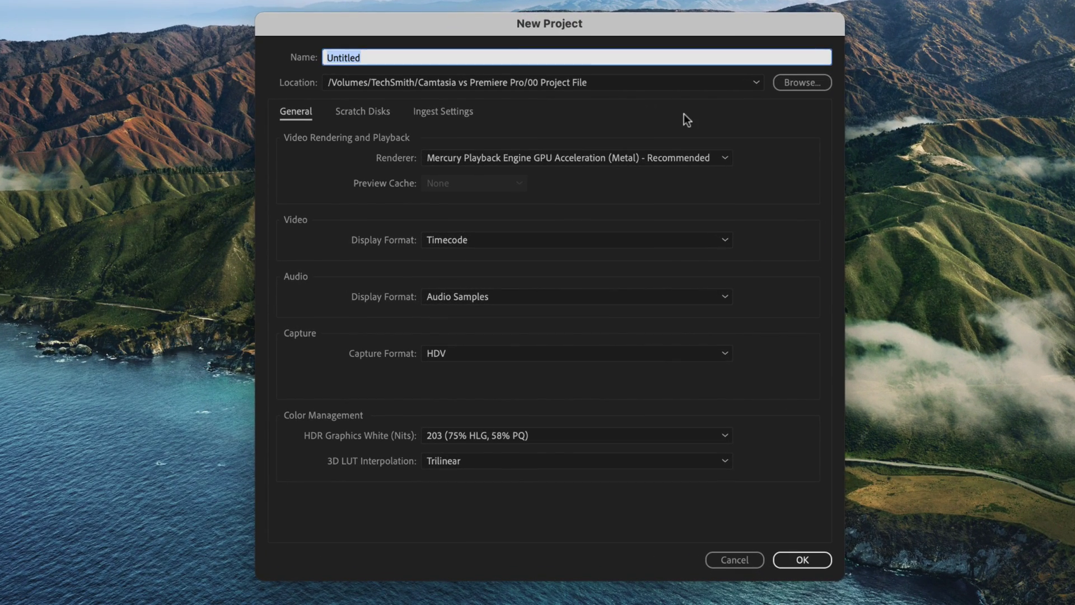
{"action": "left_click", "coordinate": [376, 115]}
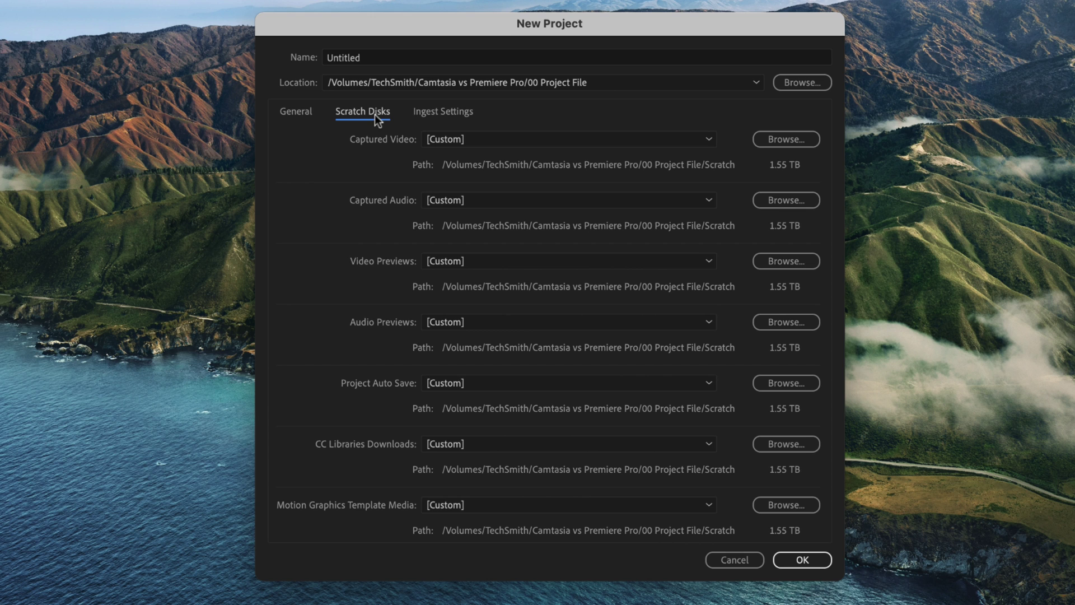
{"action": "left_click", "coordinate": [439, 112]}
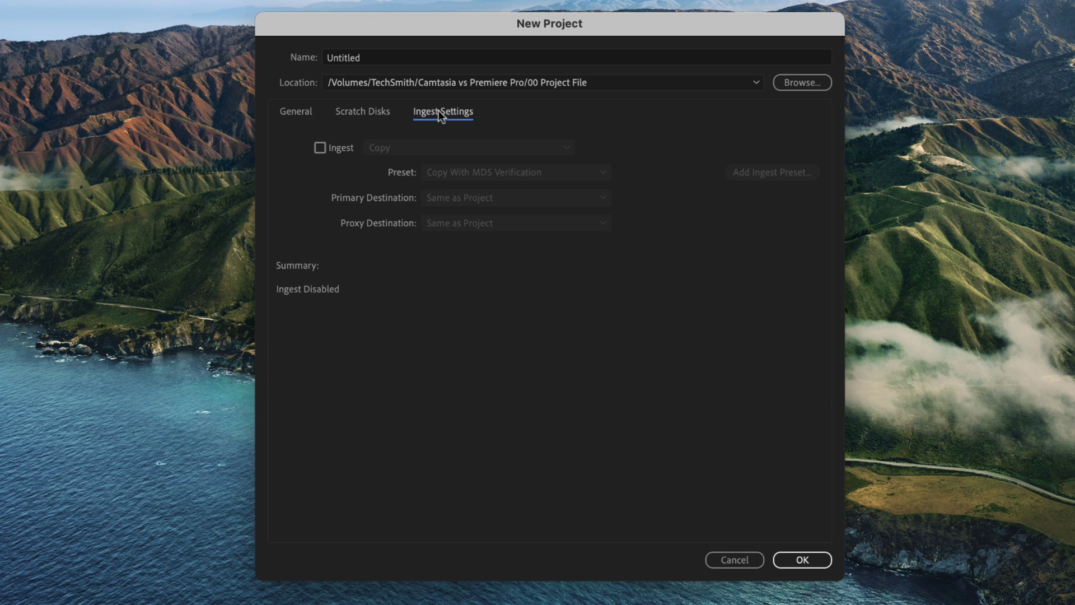
{"action": "left_click", "coordinate": [308, 115]}
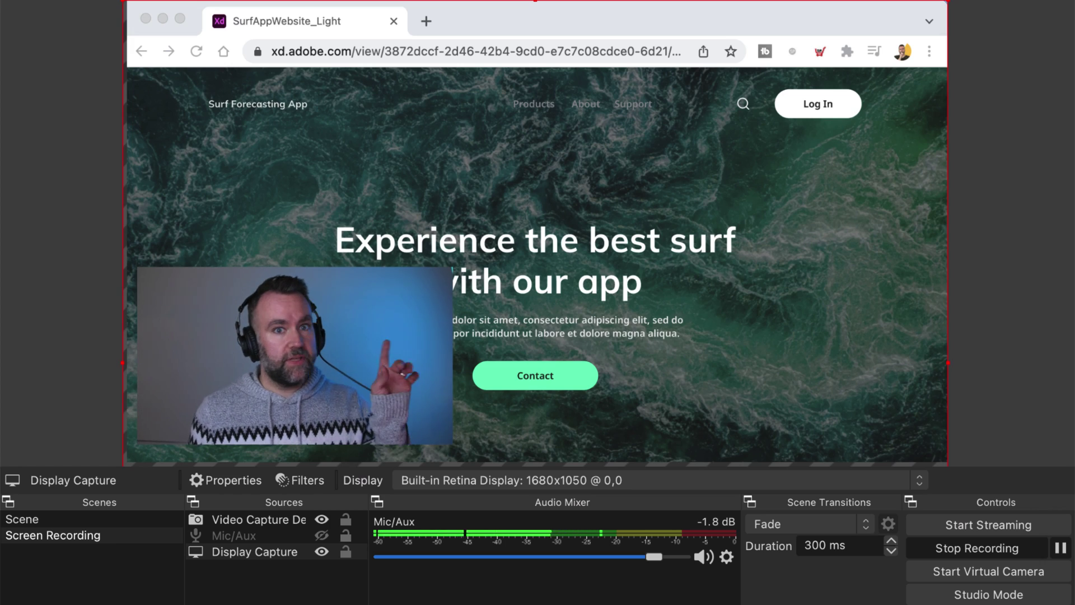
Scroll the surf website down to Featured Solutions, then stop the OBS screen-and-webcam recording.
{"action": "scroll", "coordinate": [572, 445], "scroll_direction": "down", "scroll_amount": 5}
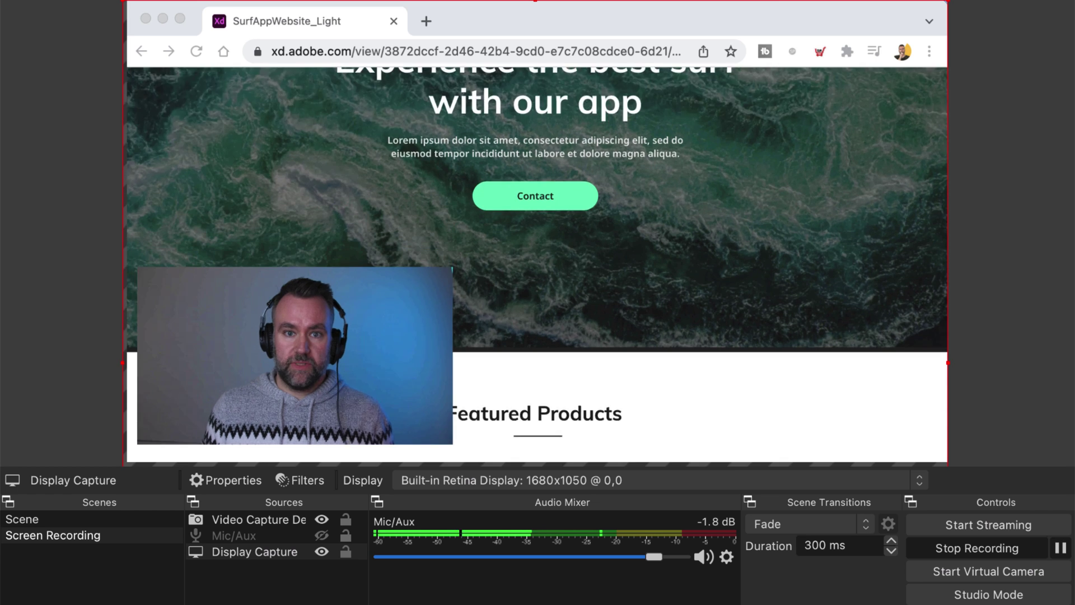
{"action": "scroll", "coordinate": [573, 446], "scroll_direction": "down", "scroll_amount": 8}
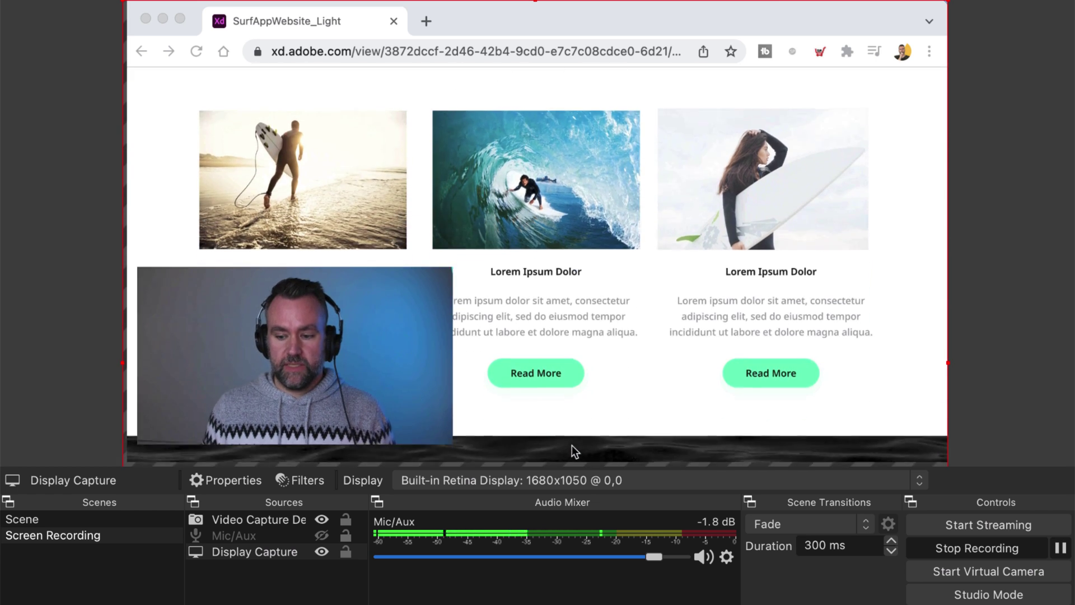
{"action": "scroll", "coordinate": [572, 450], "scroll_direction": "down", "scroll_amount": 8}
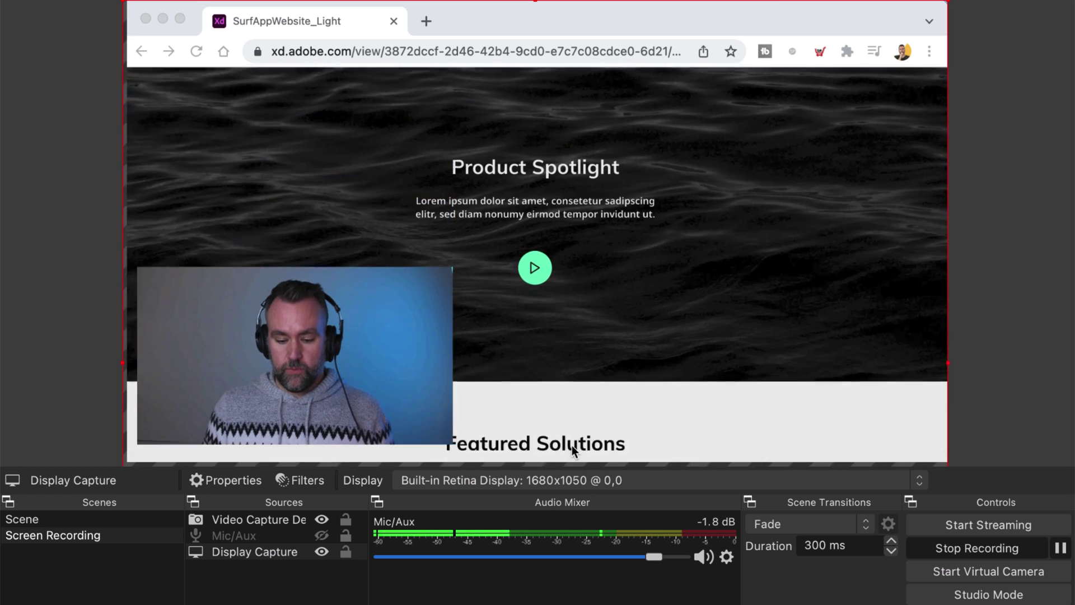
{"action": "scroll", "coordinate": [573, 445], "scroll_direction": "down", "scroll_amount": 4}
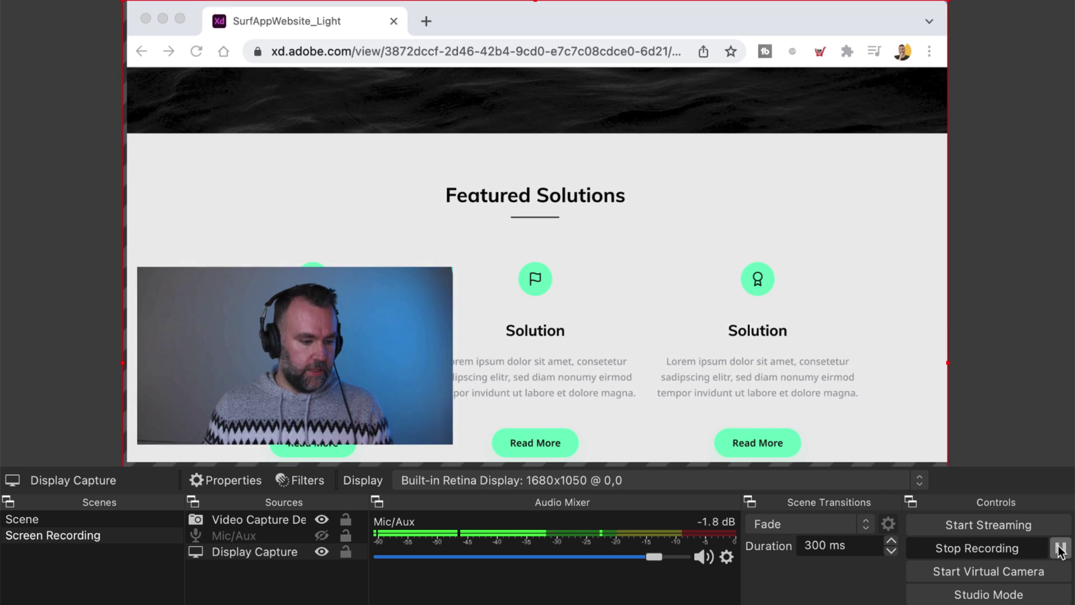
{"action": "left_click", "coordinate": [996, 555]}
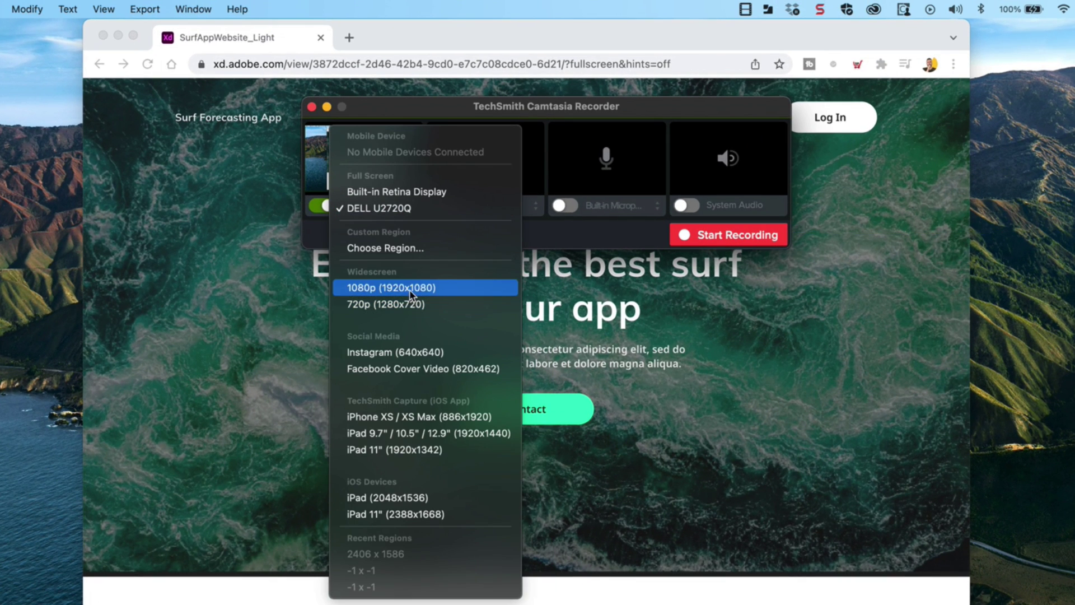
Record the DELL U2720Q display with Cam Link 4K, Yeti Stereo Microphone and system audio.
{"action": "left_click", "coordinate": [387, 208]}
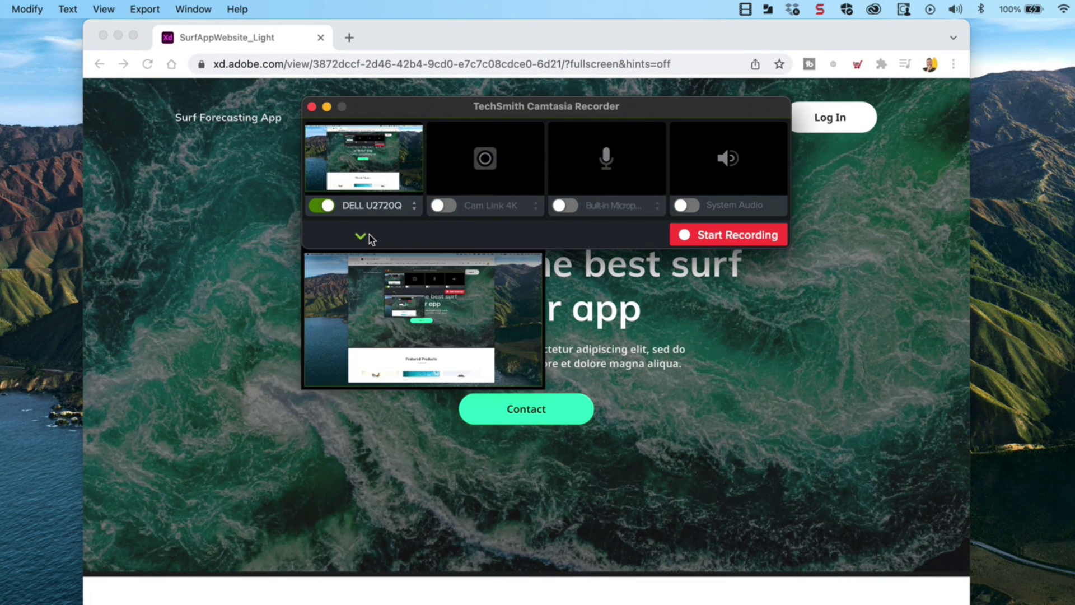
{"action": "left_click", "coordinate": [443, 206]}
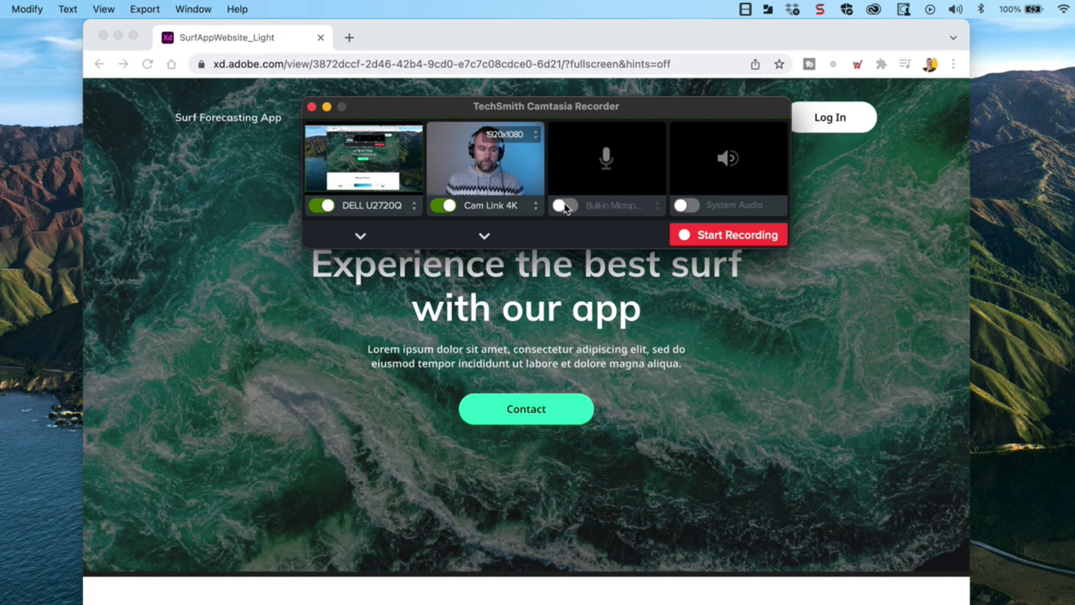
{"action": "left_click", "coordinate": [562, 206]}
{"action": "left_click", "coordinate": [658, 206]}
{"action": "left_click", "coordinate": [644, 223]}
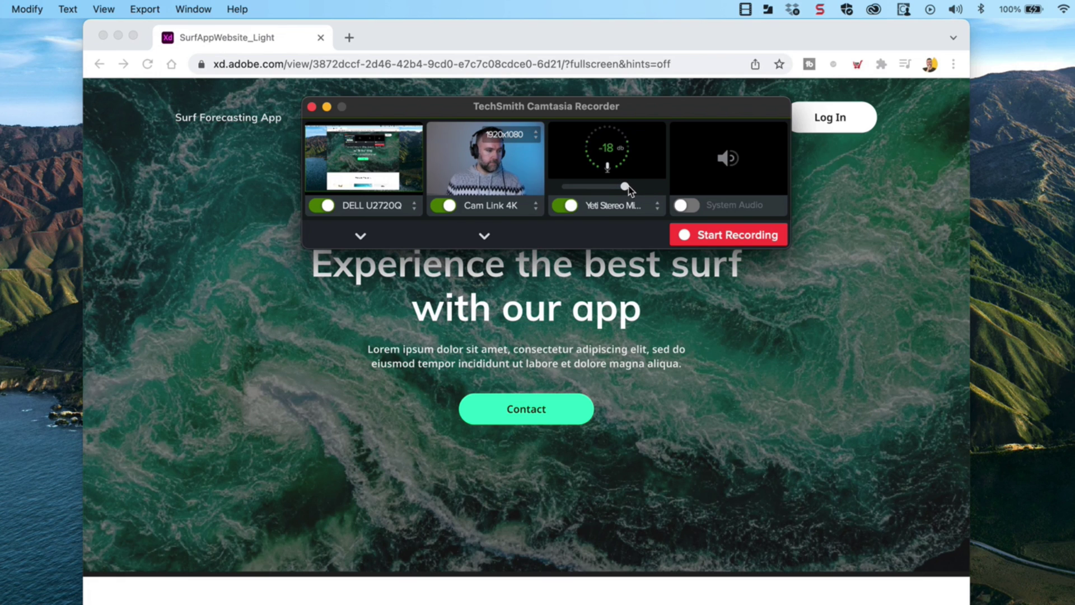
{"action": "left_click", "coordinate": [688, 211]}
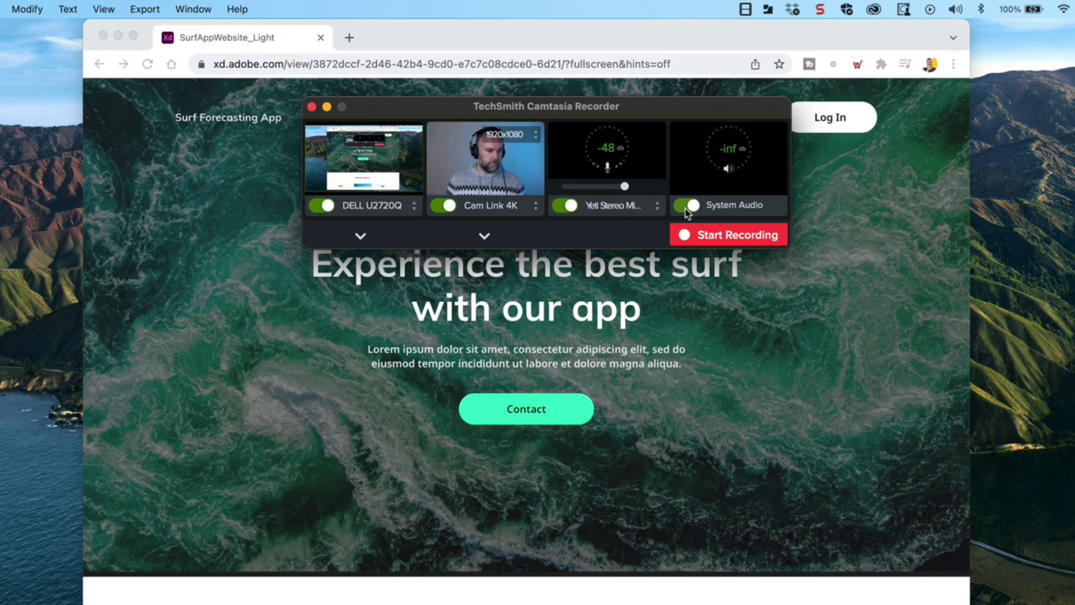
{"action": "left_click", "coordinate": [734, 237]}
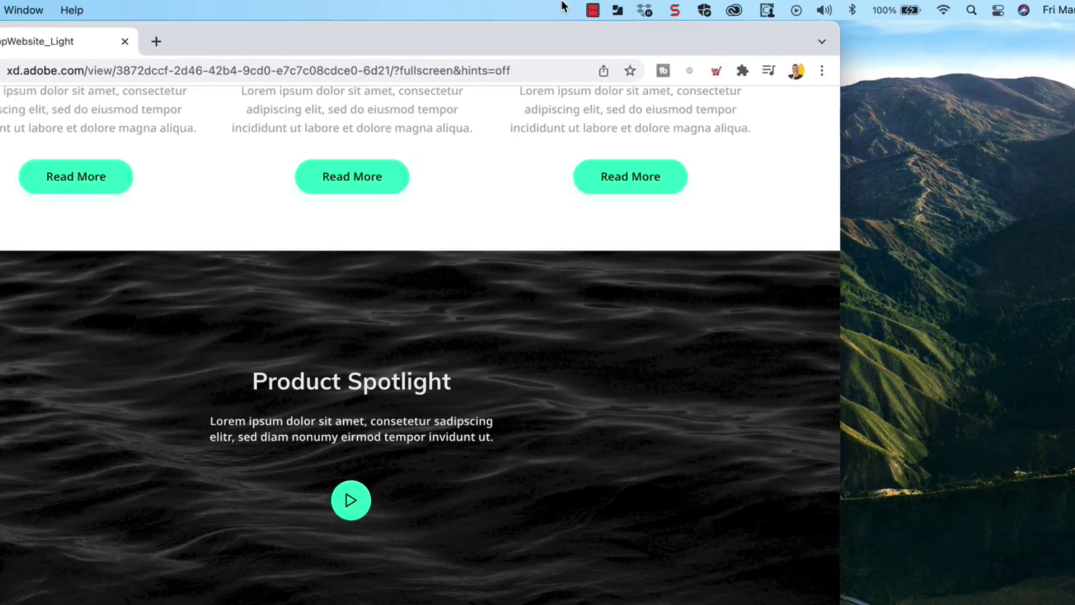
{"action": "left_click", "coordinate": [693, 7]}
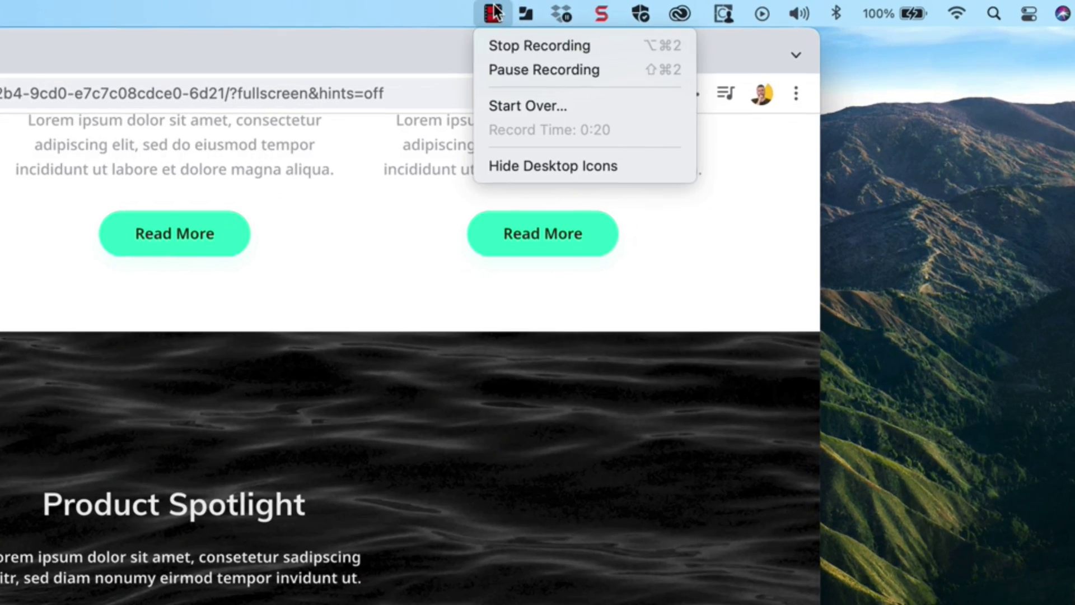
Stop the Camtasia recording and select the new webcam and screen clips on the timeline.
{"action": "left_click", "coordinate": [499, 45]}
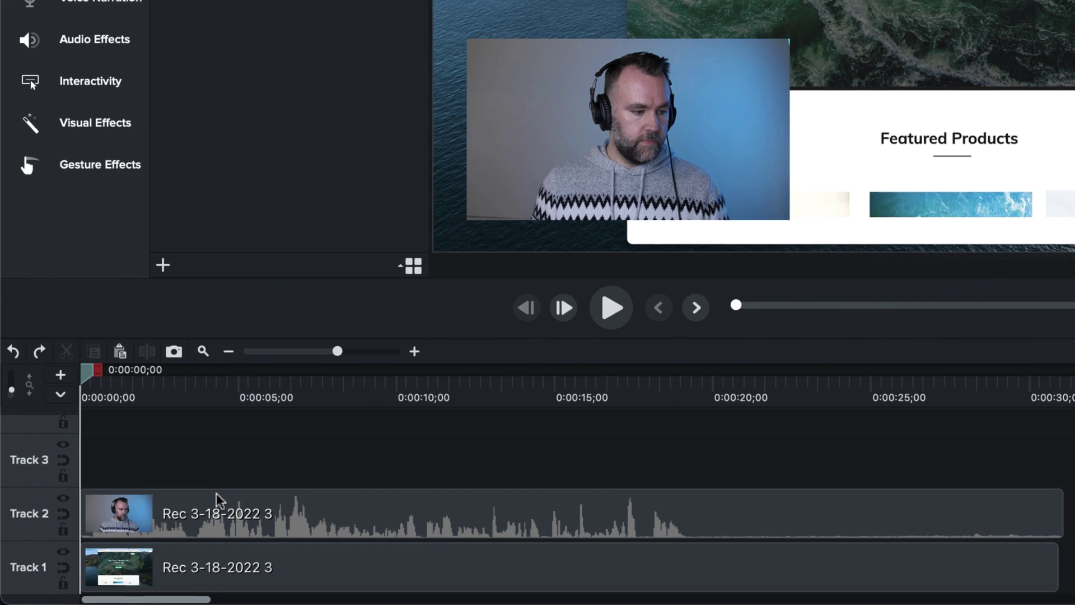
{"action": "left_click", "coordinate": [216, 492]}
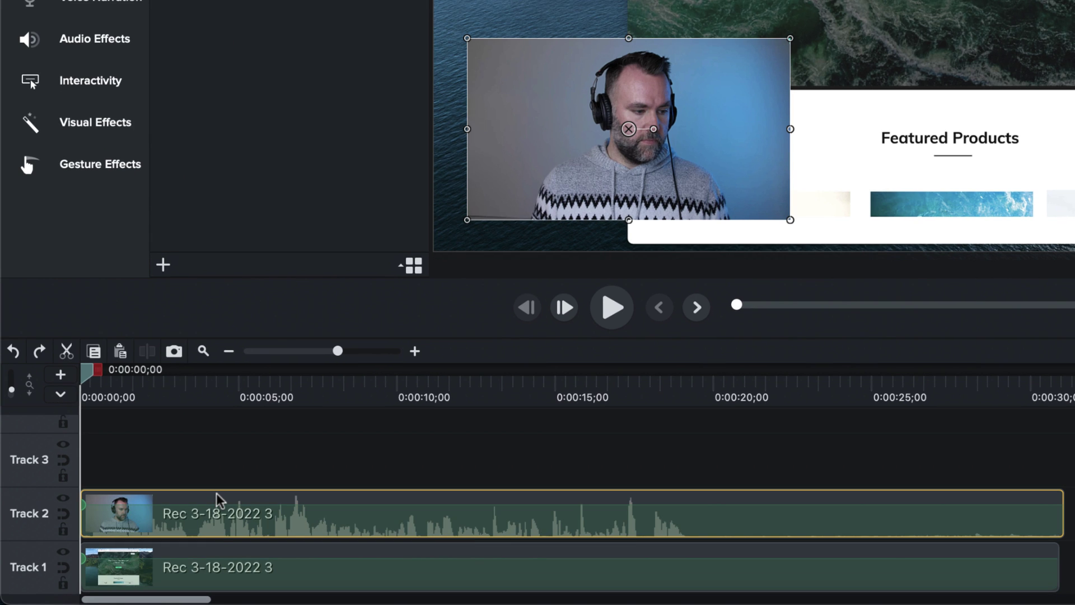
{"action": "left_click", "coordinate": [213, 545]}
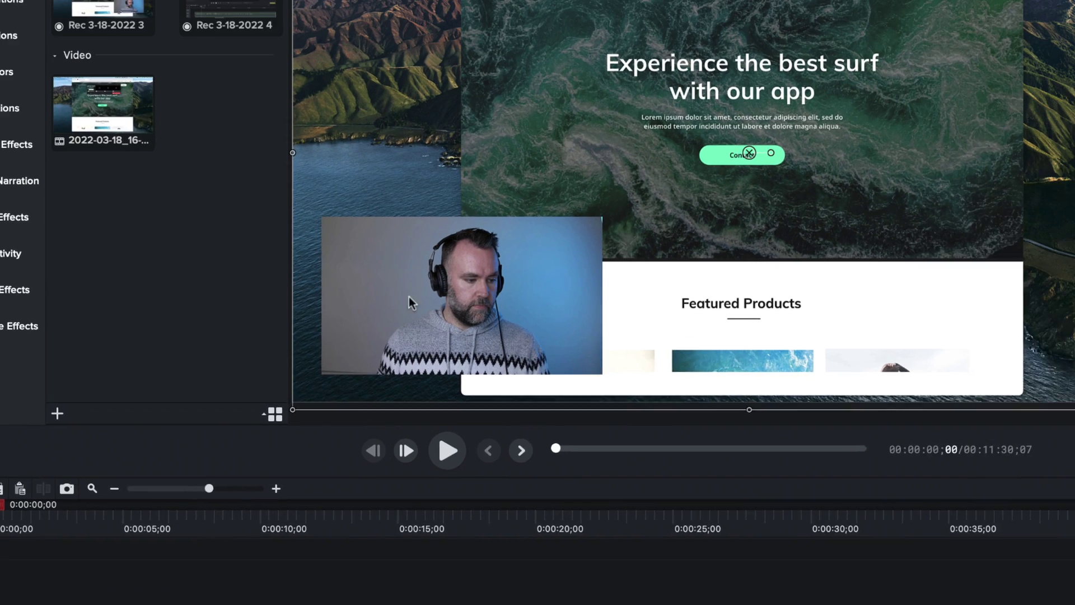
Move the webcam overlay to the canvas's lower right and scale it to about 34%.
{"action": "left_click", "coordinate": [585, 123]}
{"action": "left_click_drag", "start_coordinate": [297, 422], "coordinate": [796, 420]}
{"action": "left_click_drag", "start_coordinate": [707, 359], "coordinate": [684, 358]}
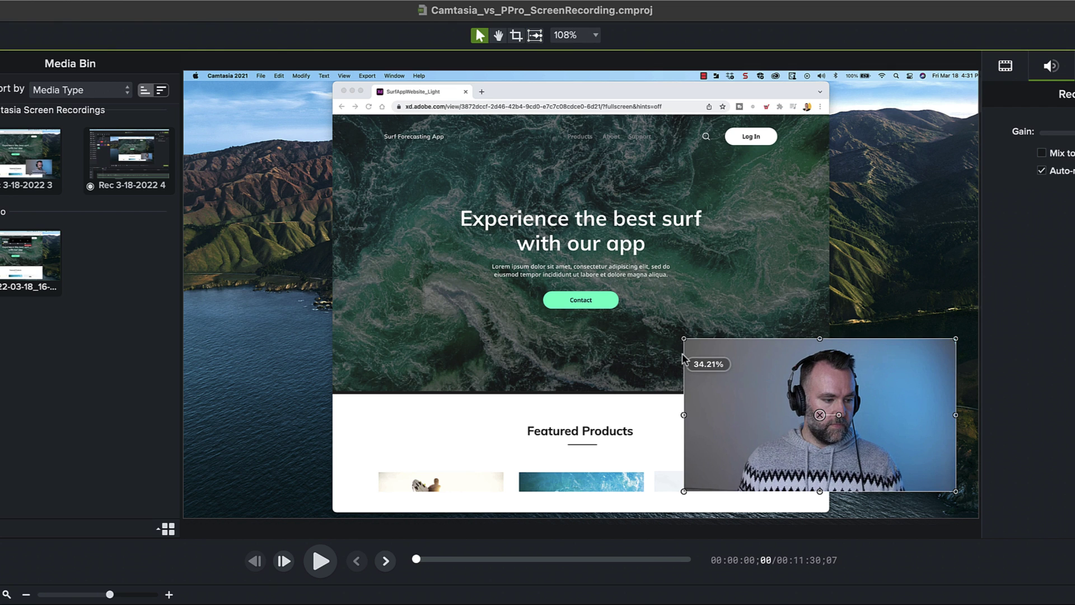
{"action": "key", "text": "Delete"}
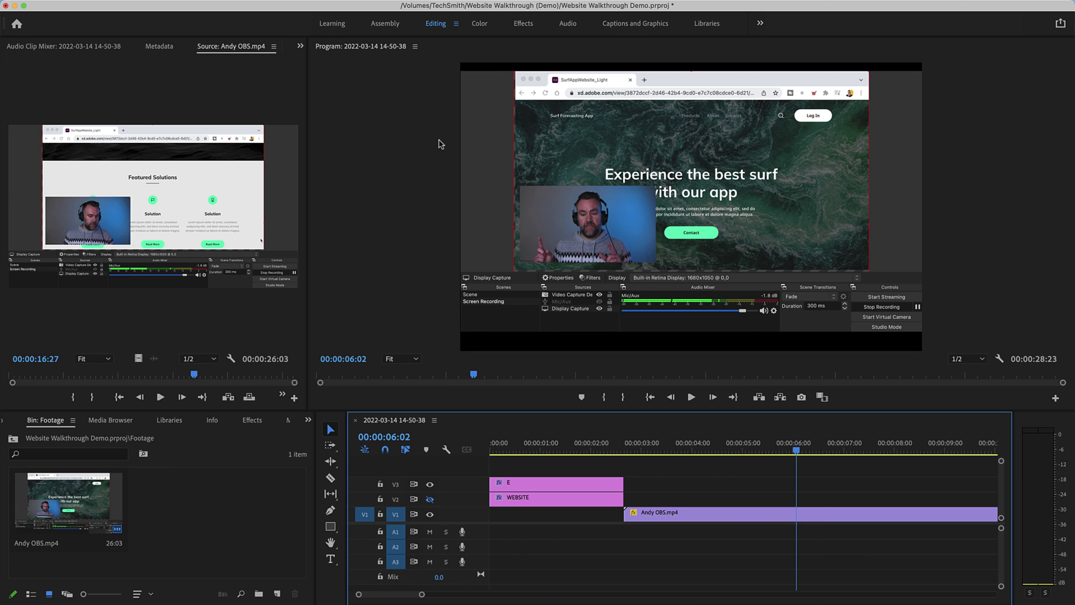
Switch to the Captions and Graphics workspace and scroll through the Essential Graphics templates.
{"action": "left_click", "coordinate": [623, 24]}
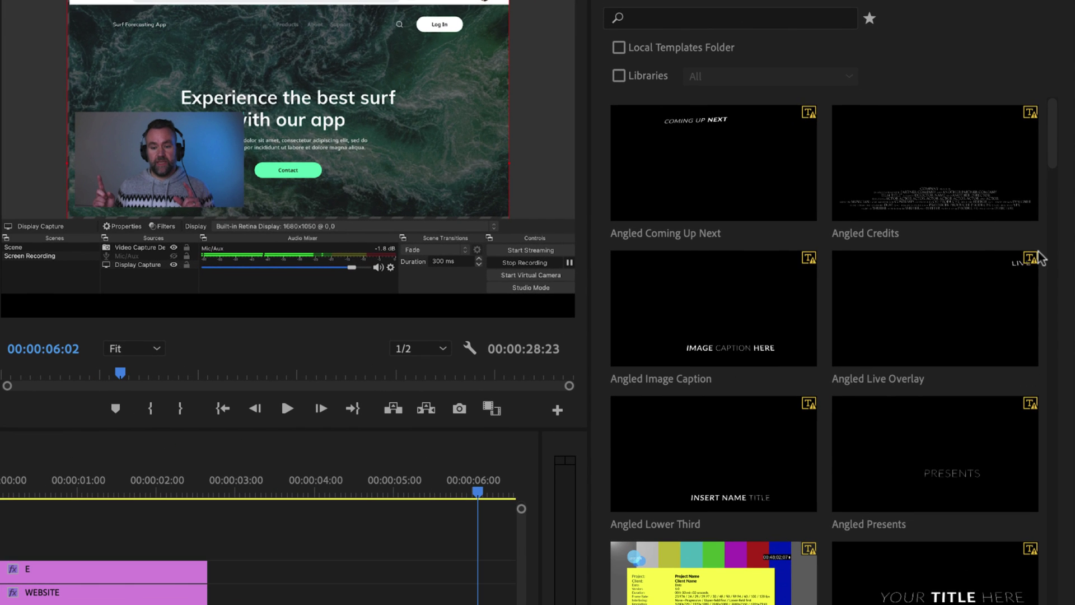
{"action": "scroll", "coordinate": [1039, 251], "scroll_direction": "down", "scroll_amount": 5}
{"action": "scroll", "coordinate": [1039, 251], "scroll_direction": "down", "scroll_amount": 5}
{"action": "scroll", "coordinate": [1039, 251], "scroll_direction": "down", "scroll_amount": 8}
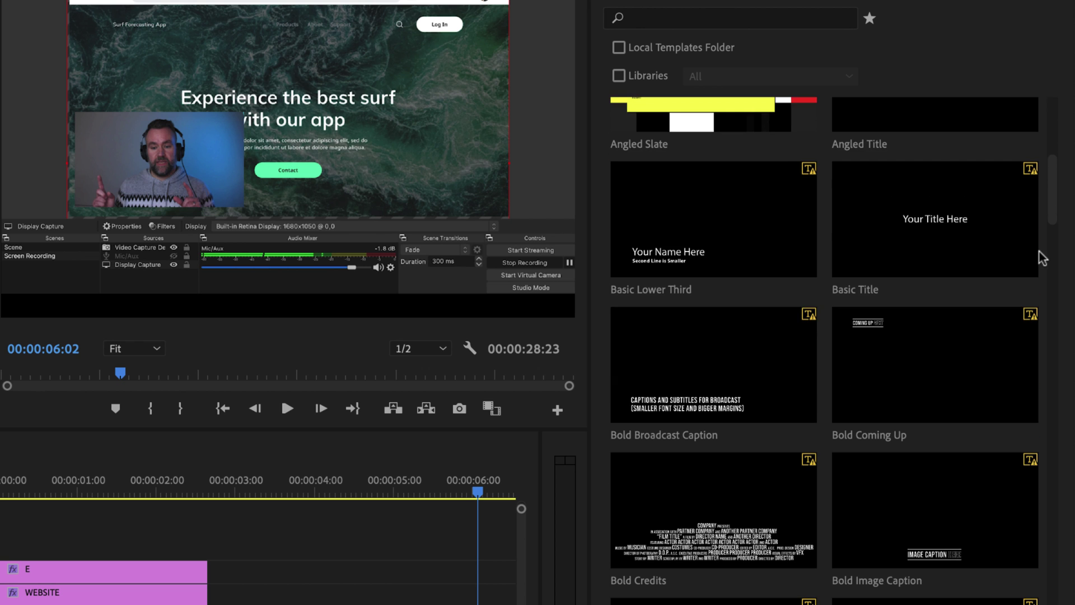
{"action": "scroll", "coordinate": [1038, 251], "scroll_direction": "down", "scroll_amount": 4}
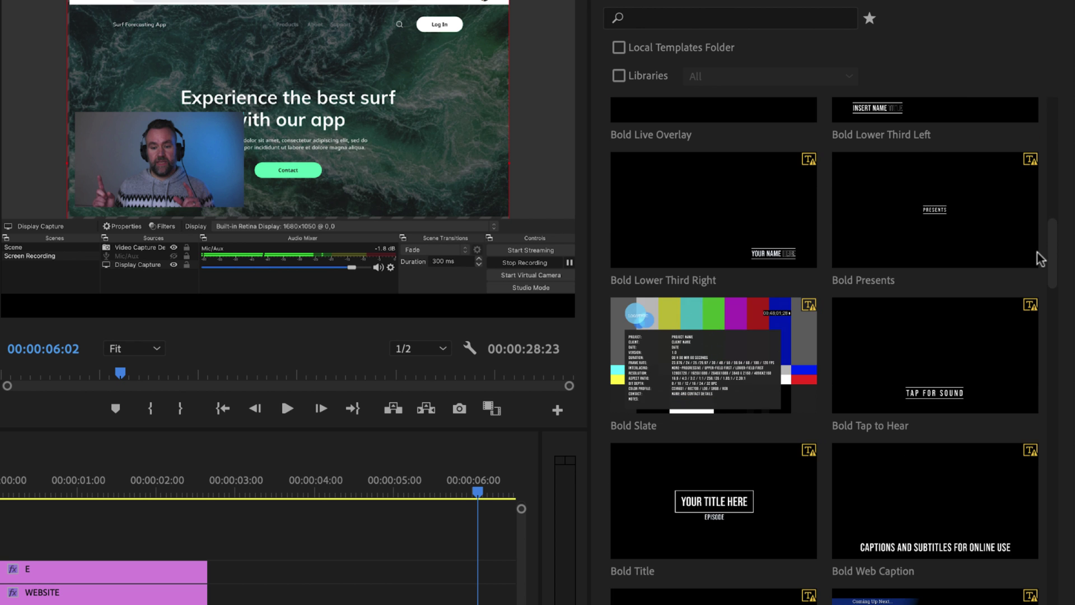
{"action": "scroll", "coordinate": [1038, 252], "scroll_direction": "down", "scroll_amount": 8}
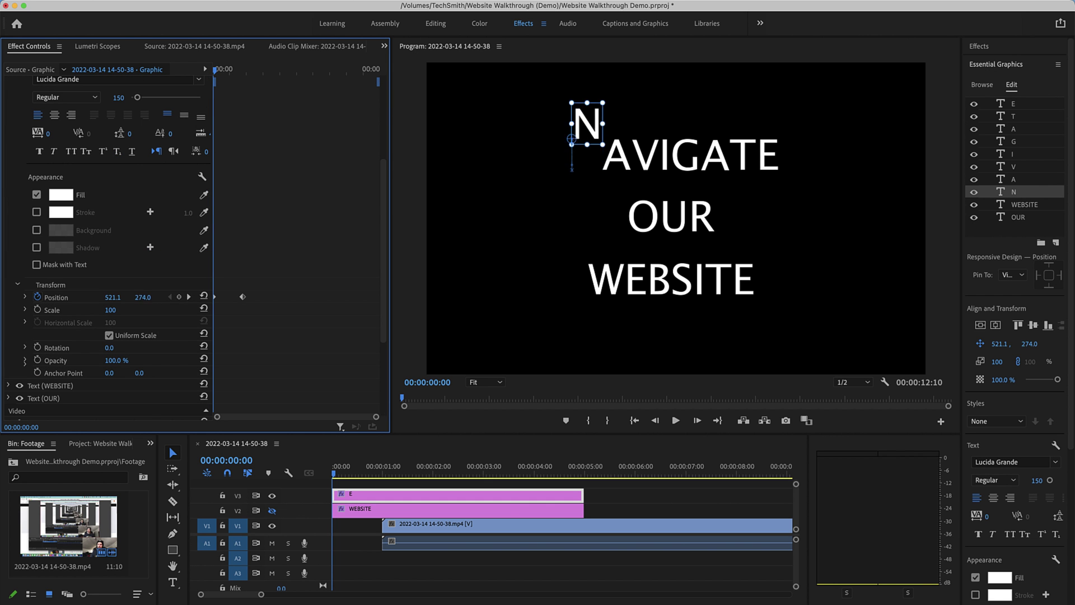
Set the Position of the A, V and I letter layers so they start off-screen.
{"action": "scroll", "coordinate": [58, 259], "scroll_direction": "up", "scroll_amount": 5}
{"action": "left_click", "coordinate": [9, 179]}
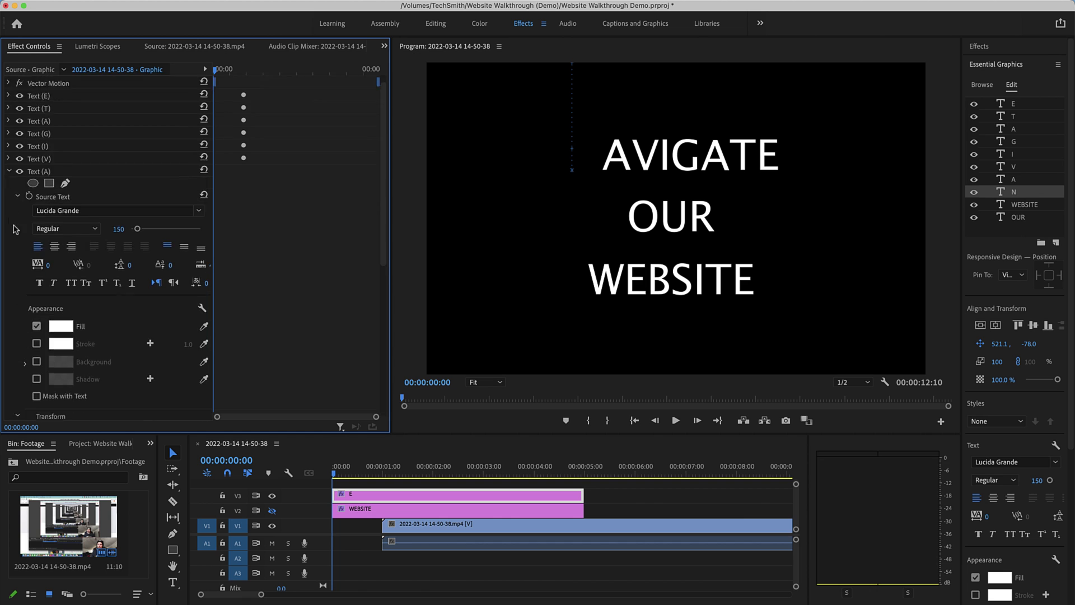
{"action": "scroll", "coordinate": [56, 252], "scroll_direction": "down", "scroll_amount": 5}
{"action": "scroll", "coordinate": [66, 284], "scroll_direction": "up", "scroll_amount": 5}
{"action": "left_click", "coordinate": [9, 194]}
{"action": "left_click", "coordinate": [9, 180]}
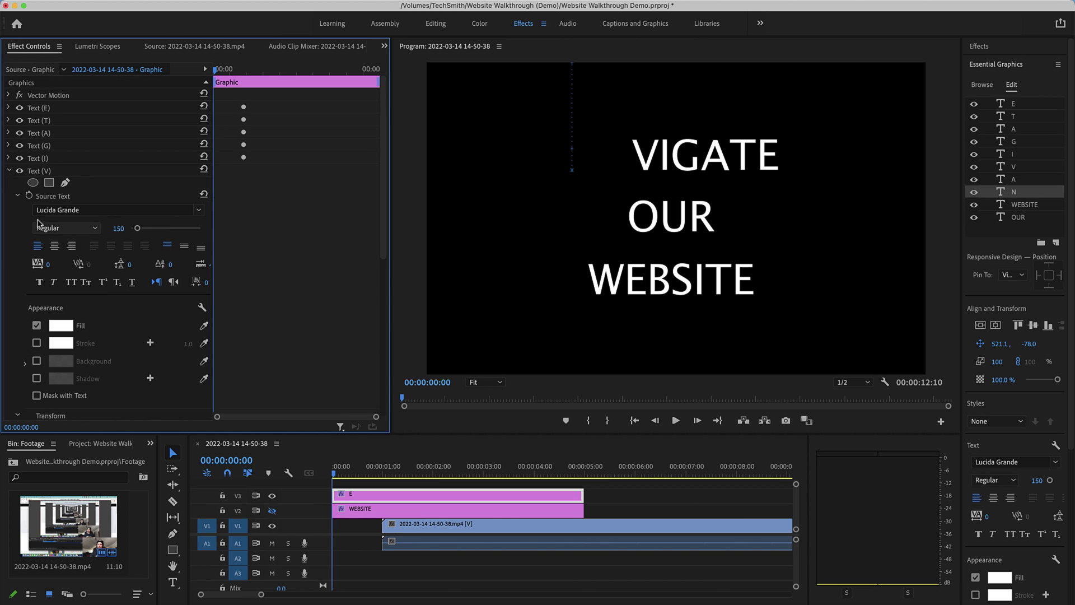
{"action": "scroll", "coordinate": [58, 309], "scroll_direction": "down", "scroll_amount": 3}
{"action": "scroll", "coordinate": [48, 245], "scroll_direction": "up", "scroll_amount": 3}
{"action": "left_click", "coordinate": [9, 180]}
{"action": "left_click", "coordinate": [9, 168]}
{"action": "scroll", "coordinate": [56, 252], "scroll_direction": "down", "scroll_amount": 5}
{"action": "scroll", "coordinate": [56, 252], "scroll_direction": "up", "scroll_amount": 5}
{"action": "left_click", "coordinate": [9, 168]}
Move the G and second A letters off-screen, then expand the T letter layer.
{"action": "left_click", "coordinate": [9, 155]}
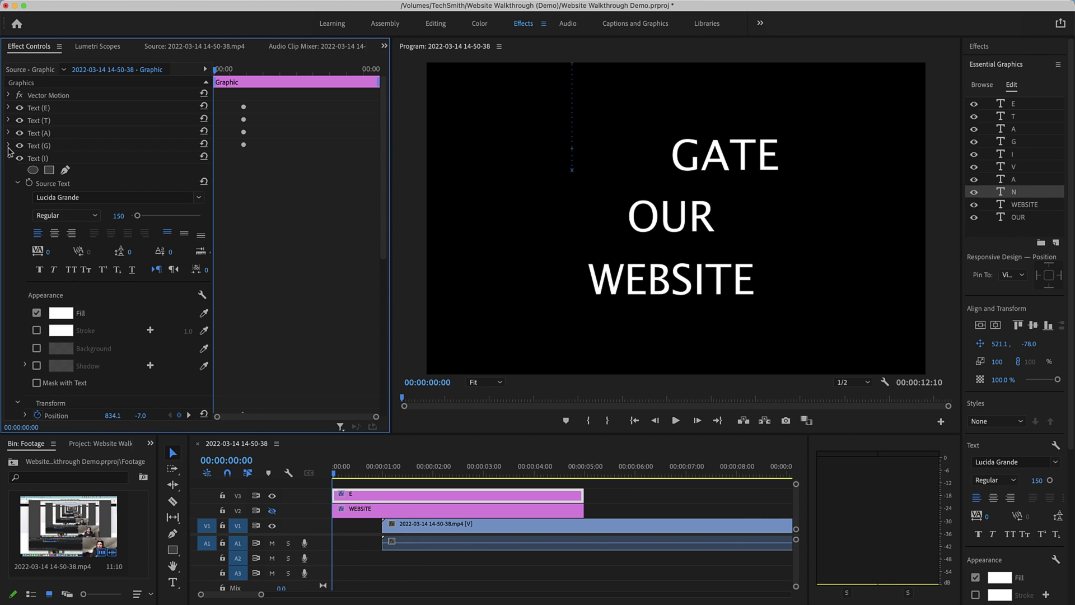
{"action": "scroll", "coordinate": [56, 252], "scroll_direction": "down", "scroll_amount": 5}
{"action": "scroll", "coordinate": [56, 252], "scroll_direction": "up", "scroll_amount": 5}
{"action": "left_click", "coordinate": [9, 152]}
{"action": "scroll", "coordinate": [56, 252], "scroll_direction": "down", "scroll_amount": 3}
{"action": "scroll", "coordinate": [56, 252], "scroll_direction": "up", "scroll_amount": 5}
{"action": "left_click", "coordinate": [9, 141]}
{"action": "left_click", "coordinate": [9, 129]}
{"action": "scroll", "coordinate": [134, 192], "scroll_direction": "down", "scroll_amount": 5}
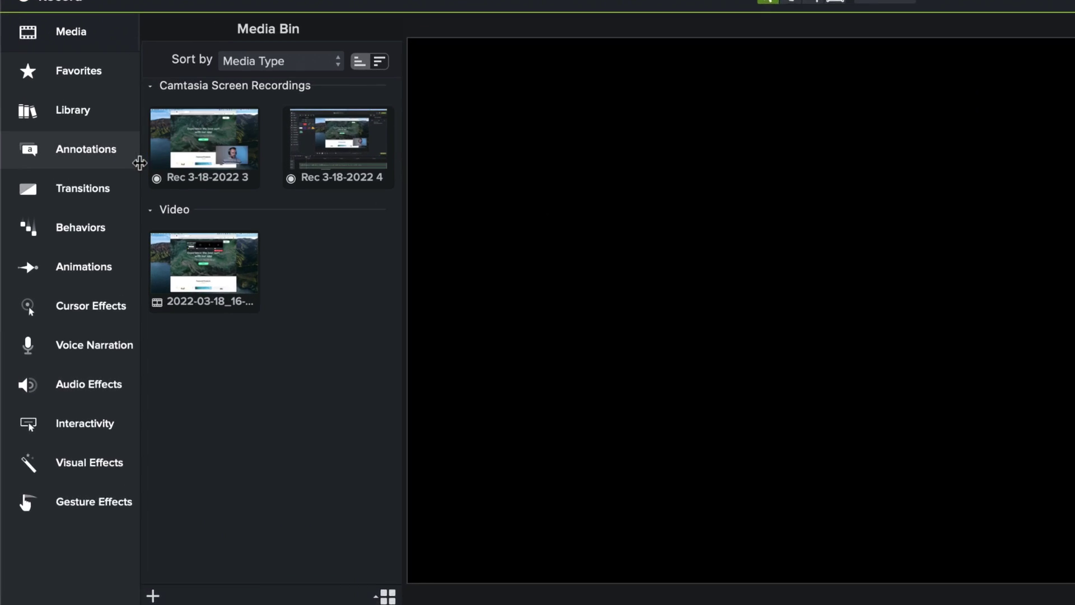
Browse the Callouts, Behaviors and Animations presets under Annotations.
{"action": "left_click", "coordinate": [106, 161]}
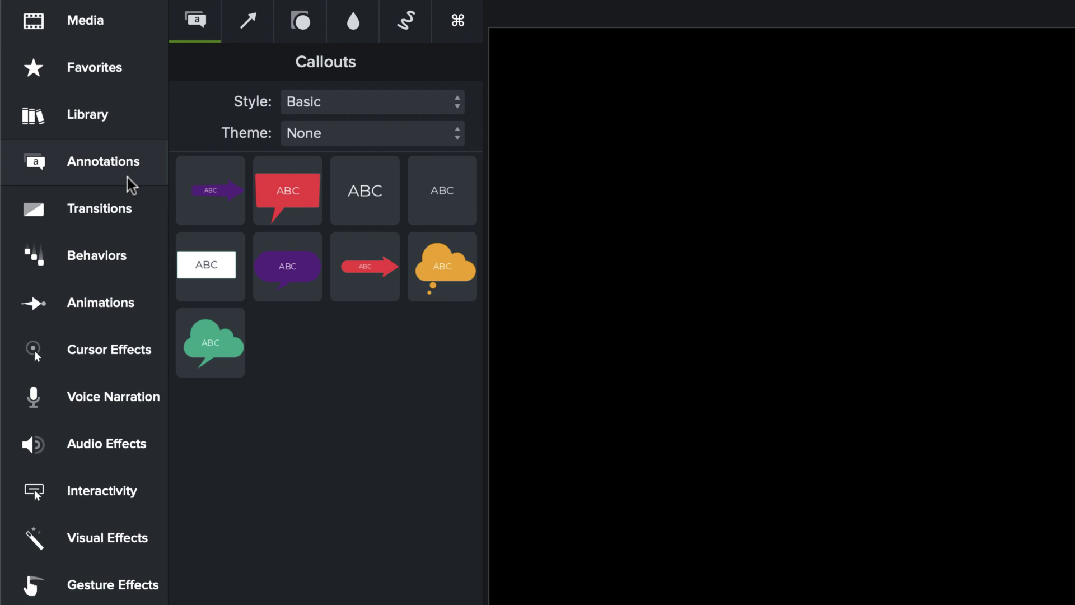
{"action": "left_click", "coordinate": [128, 261]}
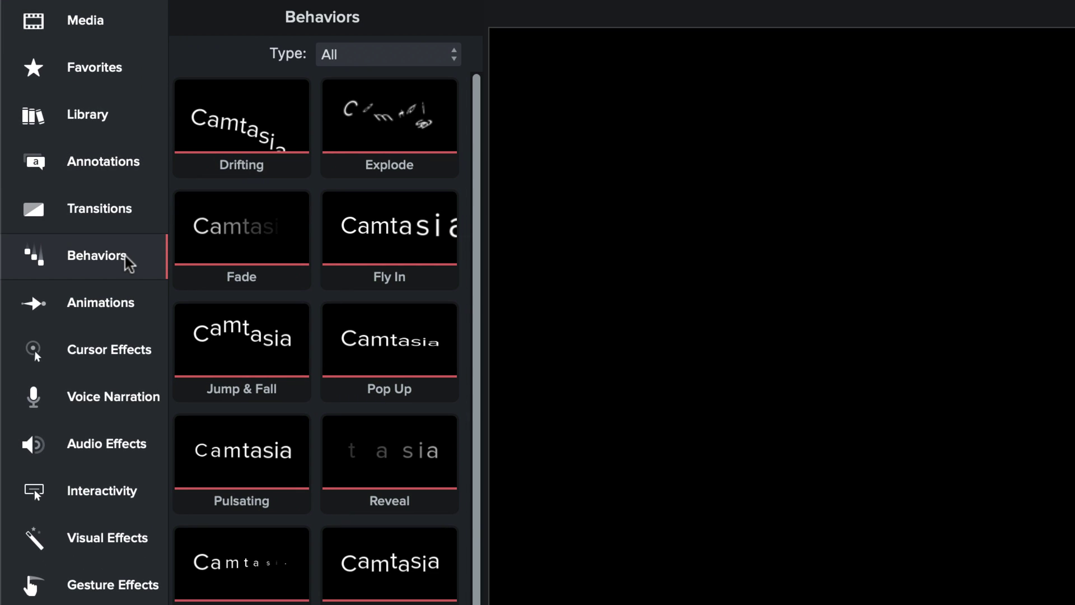
{"action": "left_click", "coordinate": [128, 315]}
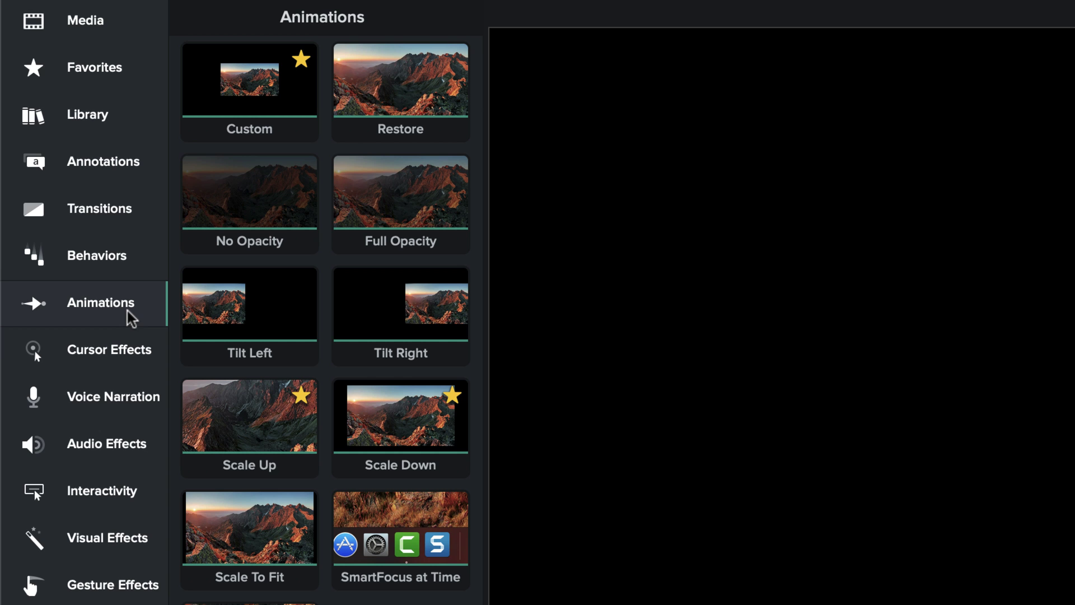
{"action": "left_click", "coordinate": [112, 182]}
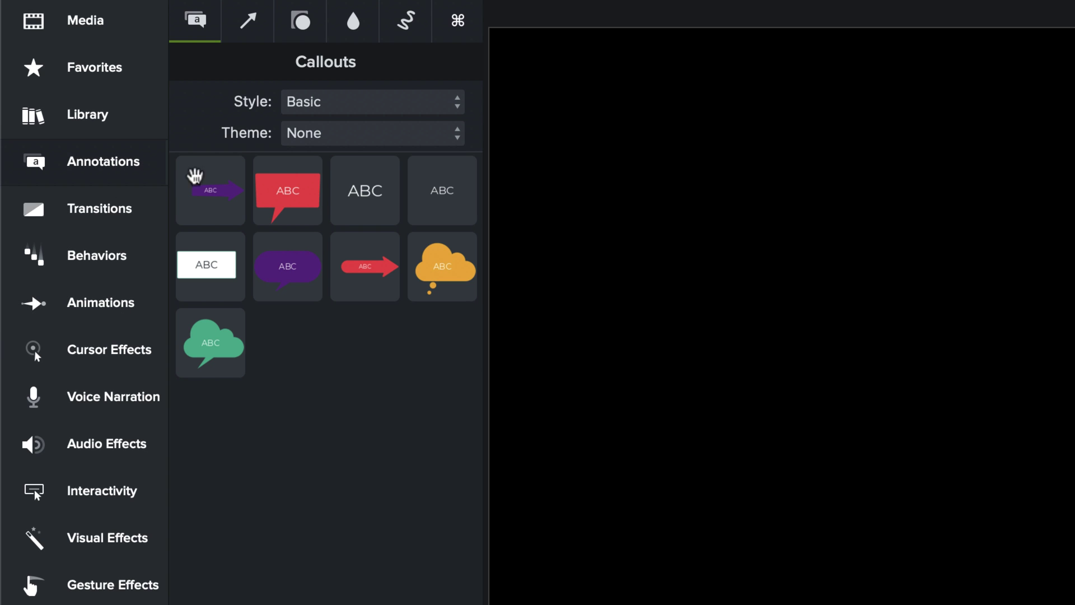
Place a plain ABC callout mid-canvas, enlarge its box, and enter 'ADD TEXT TO YOUR VIDEO HERE'.
{"action": "left_click_drag", "start_coordinate": [356, 192], "coordinate": [1014, 361]}
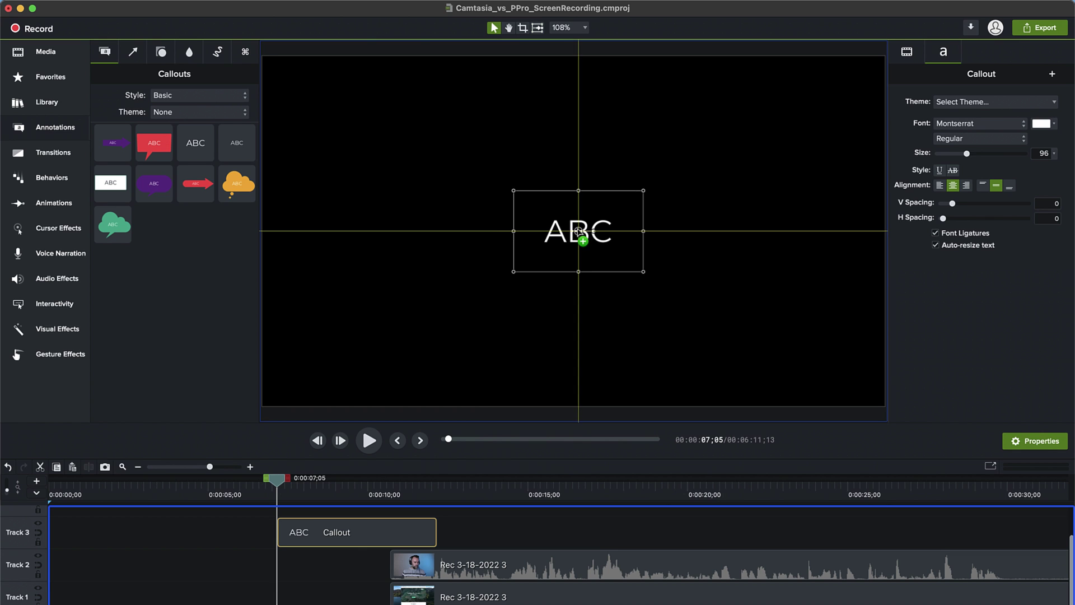
{"action": "left_click_drag", "start_coordinate": [579, 230], "coordinate": [580, 232]}
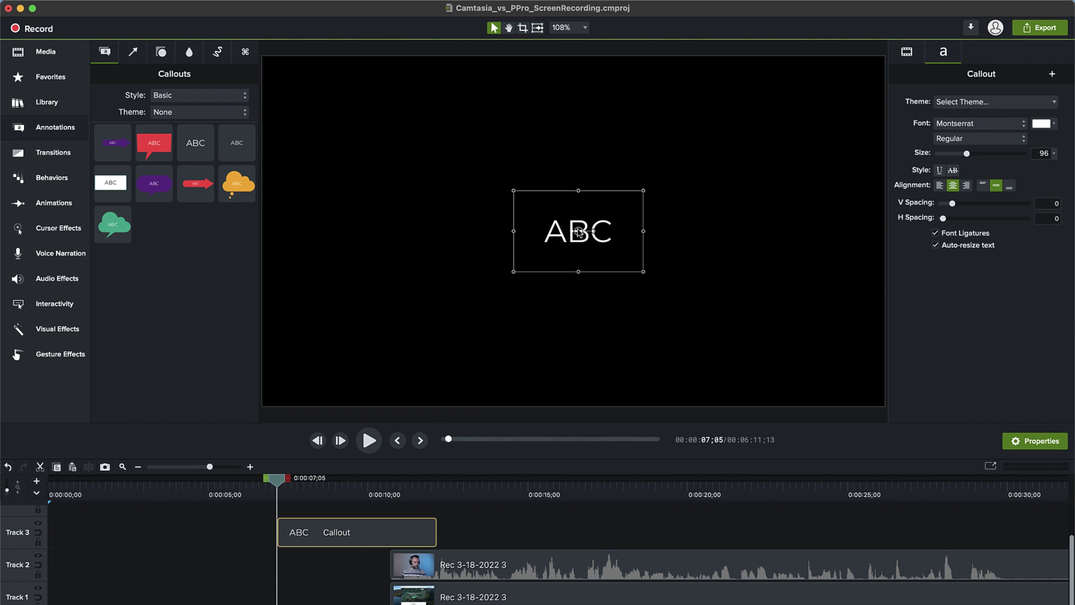
{"action": "left_click_drag", "start_coordinate": [578, 272], "coordinate": [579, 343]}
{"action": "left_click_drag", "start_coordinate": [513, 241], "coordinate": [355, 238]}
{"action": "double_click", "coordinate": [588, 251]}
{"action": "type", "text": "ADD TEXT TO YOUR VIDEO HERE"}
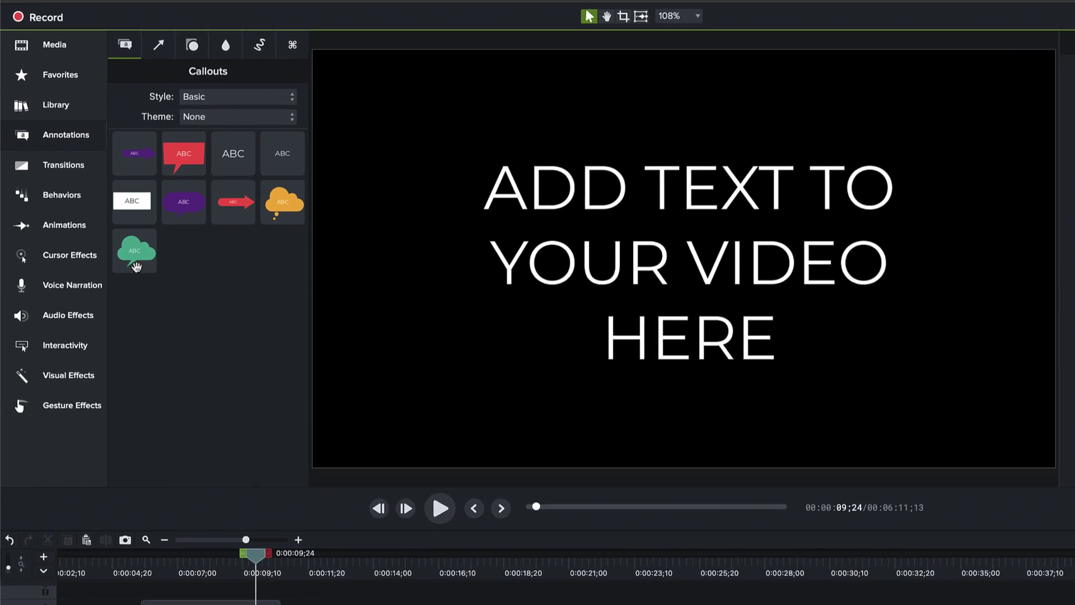
Display the Behaviors presets, including Drifting, Fade and Jump & Fall.
{"action": "left_click", "coordinate": [77, 204]}
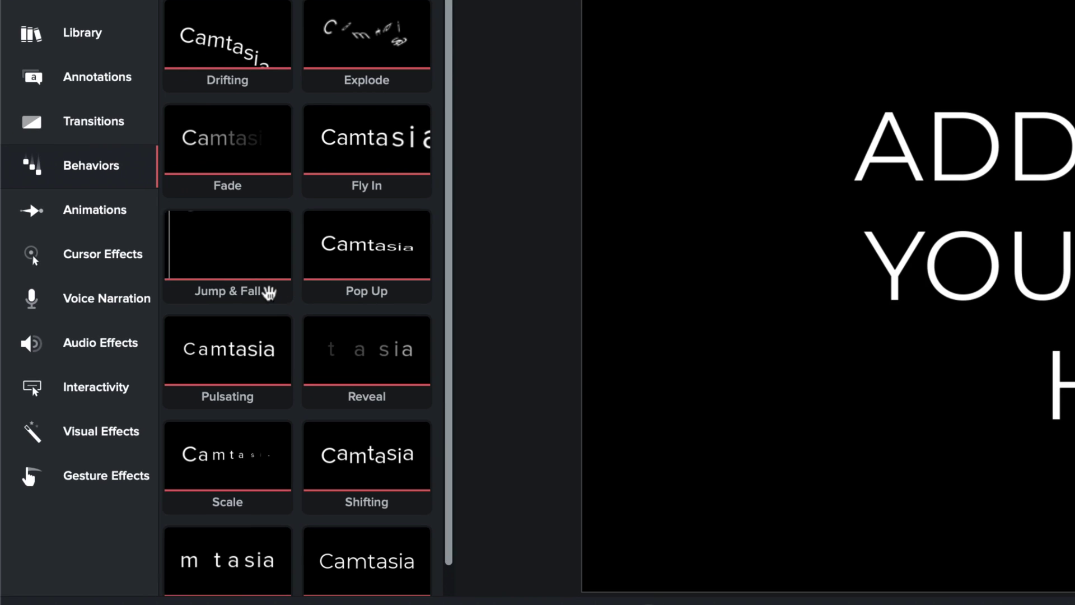
Apply Jump & Fall to the Track 3 callout, preview it, then check its settings and Cursor Effects.
{"action": "left_click_drag", "start_coordinate": [150, 249], "coordinate": [182, 541]}
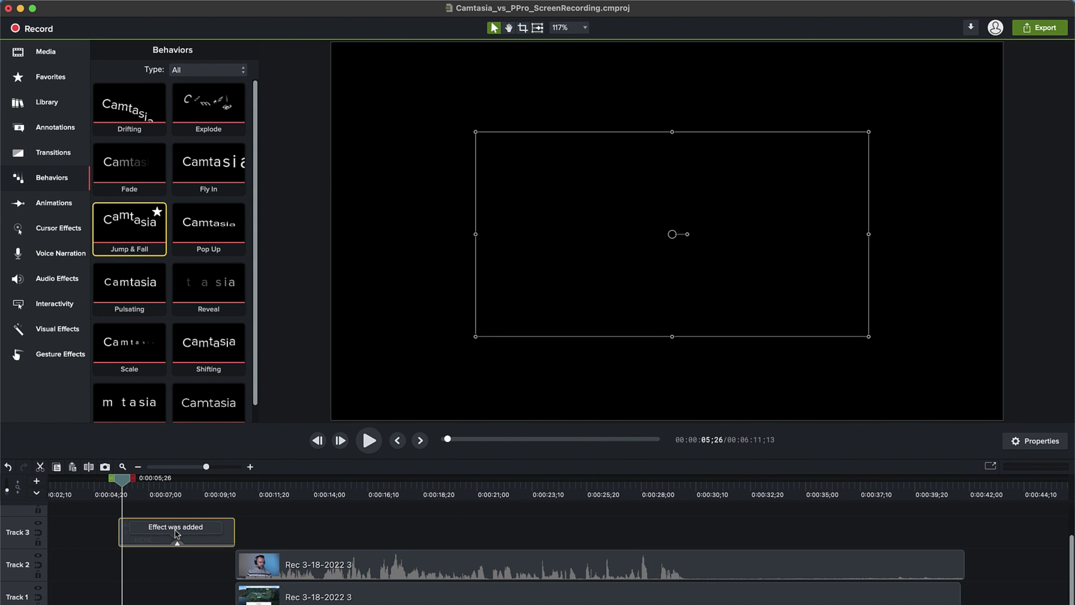
{"action": "left_click", "coordinate": [368, 441]}
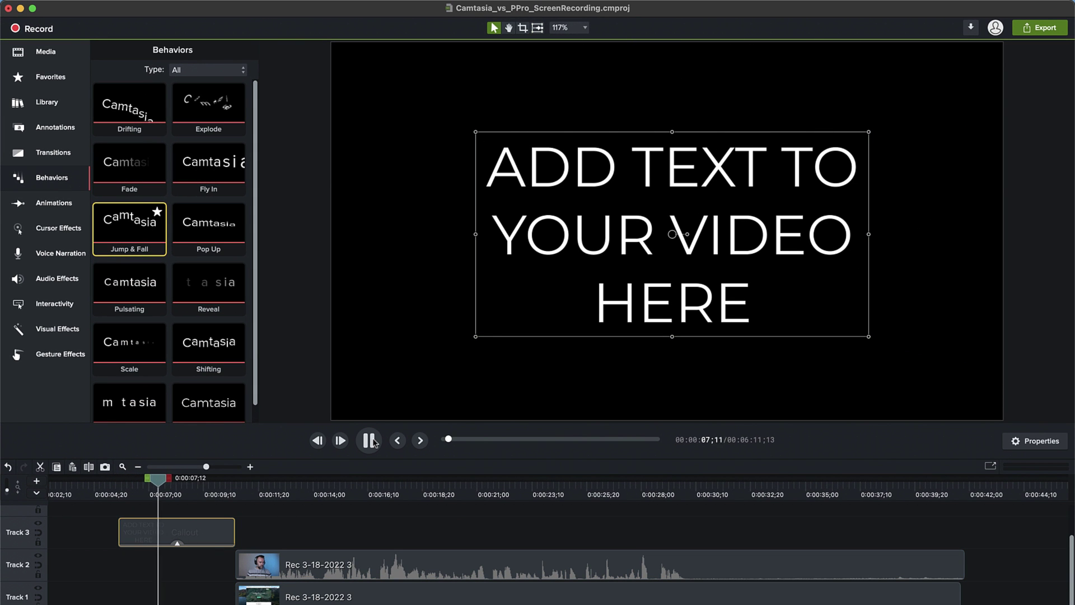
{"action": "left_click", "coordinate": [369, 440]}
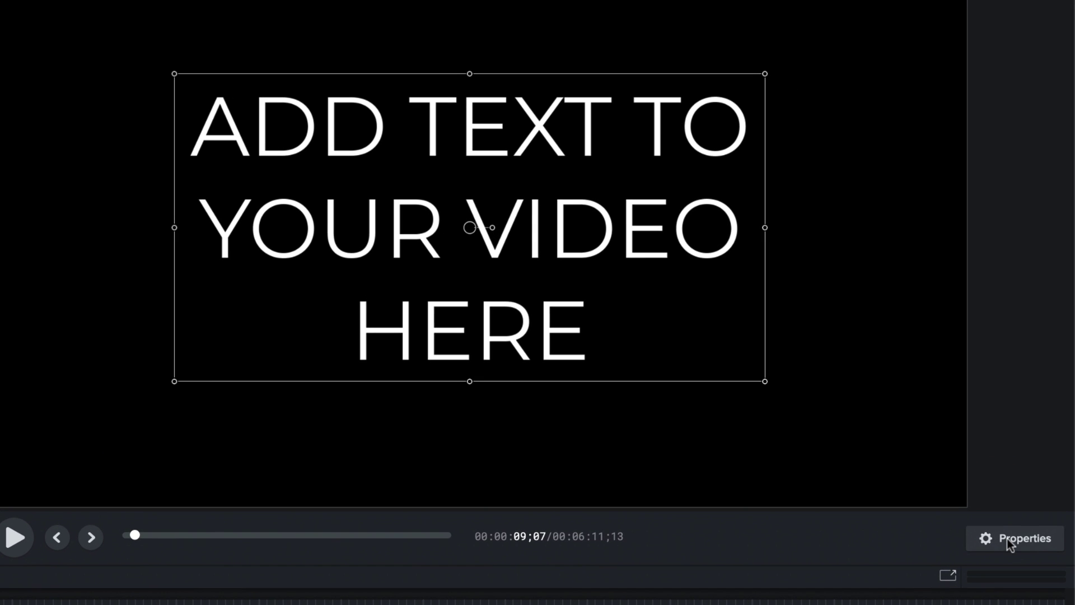
{"action": "left_click", "coordinate": [1033, 445]}
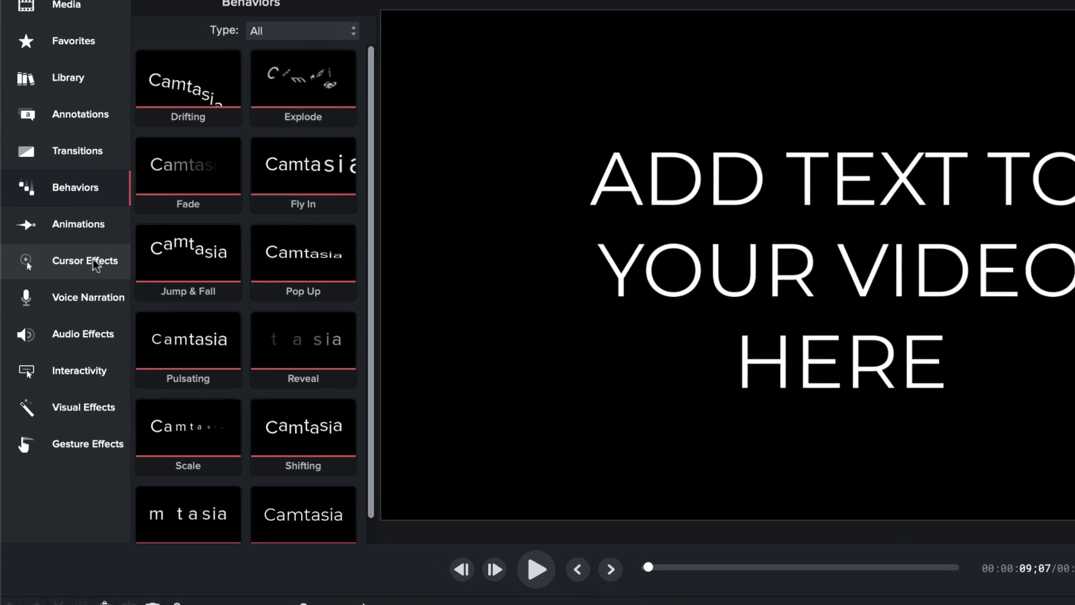
{"action": "left_click", "coordinate": [56, 215]}
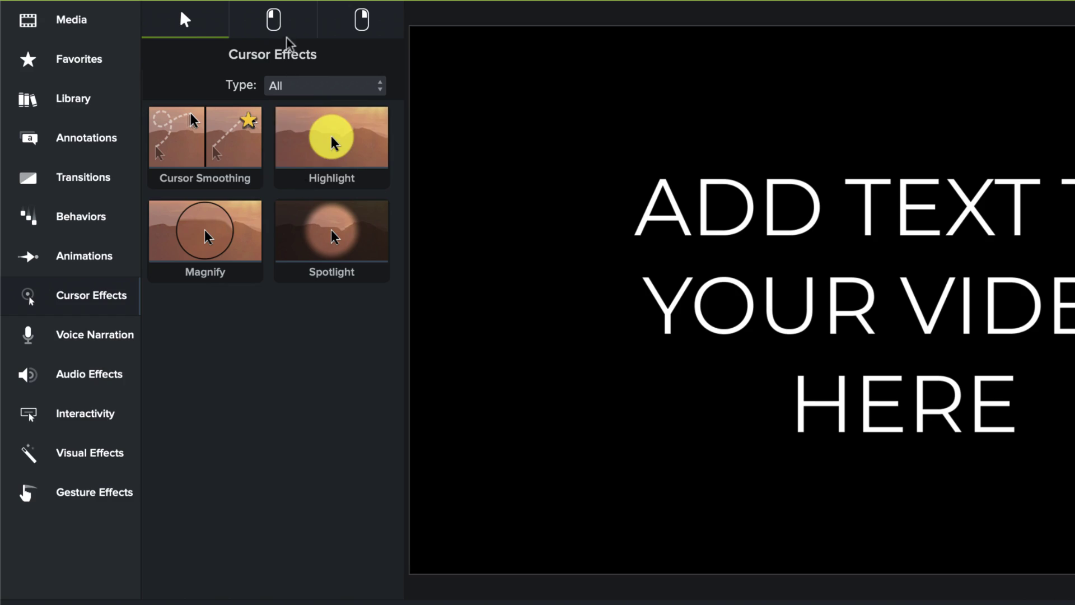
Show the Left Click cursor effects such as Rings, Ripple and Scope.
{"action": "left_click", "coordinate": [287, 28]}
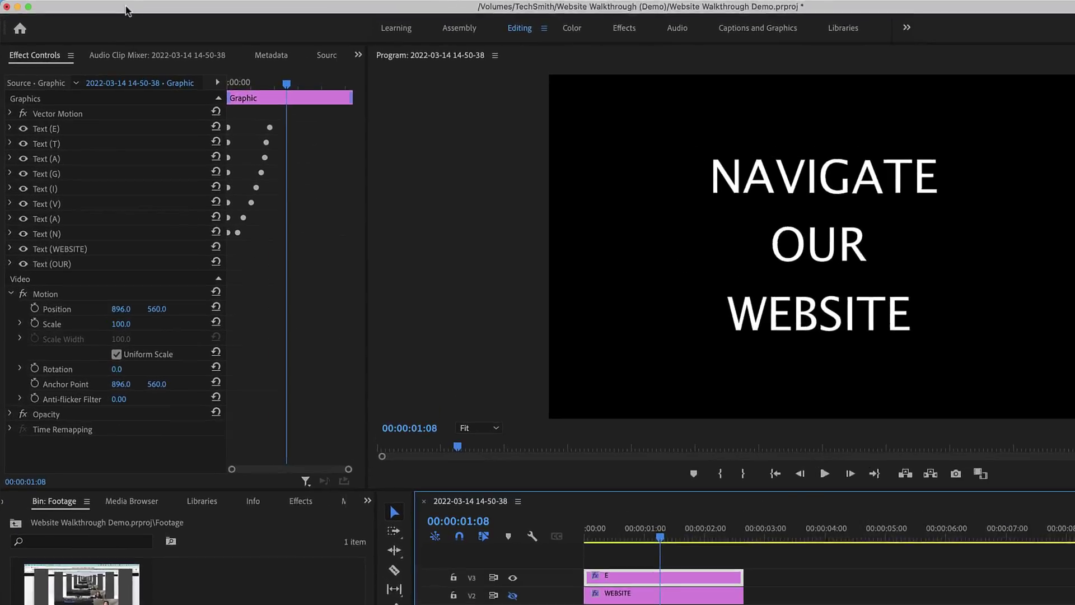
Open Premiere Pro's Export Media settings for the sequence from the File > Export menu.
{"action": "left_click", "coordinate": [134, 1]}
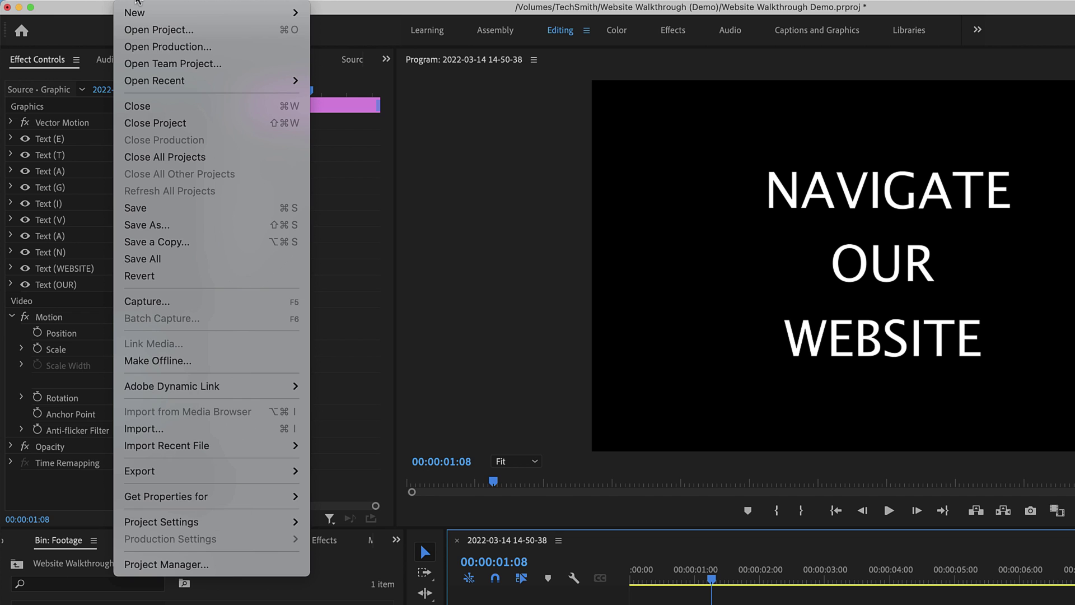
{"action": "mouse_move", "coordinate": [185, 474]}
{"action": "left_click", "coordinate": [335, 404]}
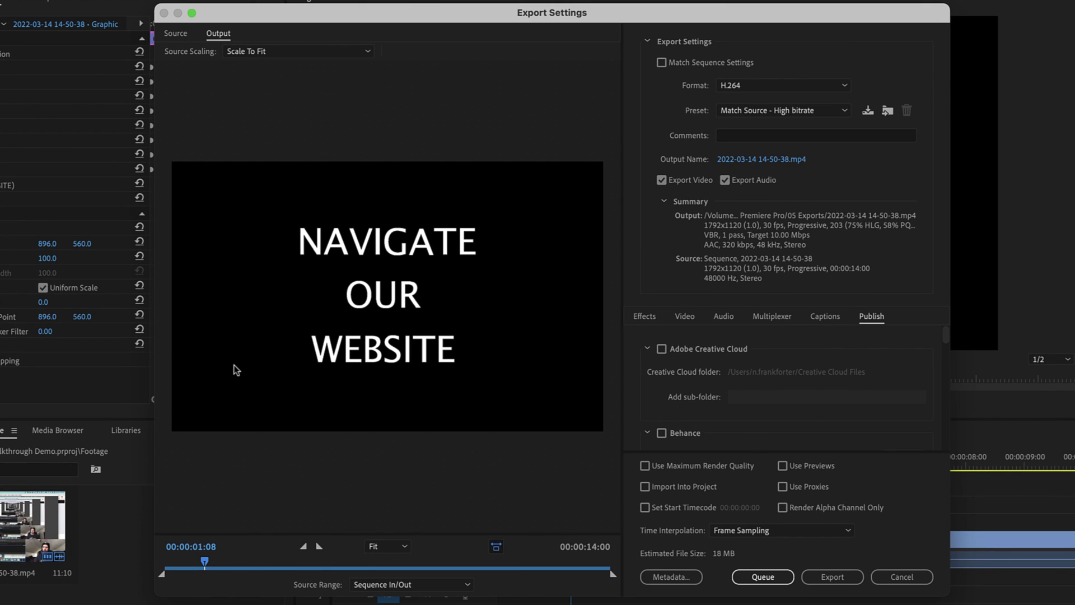
Review the Effects, Video, Audio, Multiplexer and Captions export tabs and the Format list.
{"action": "left_click", "coordinate": [642, 321]}
{"action": "left_click", "coordinate": [684, 317]}
{"action": "left_click", "coordinate": [724, 320]}
{"action": "left_click", "coordinate": [773, 317]}
{"action": "left_click", "coordinate": [840, 318]}
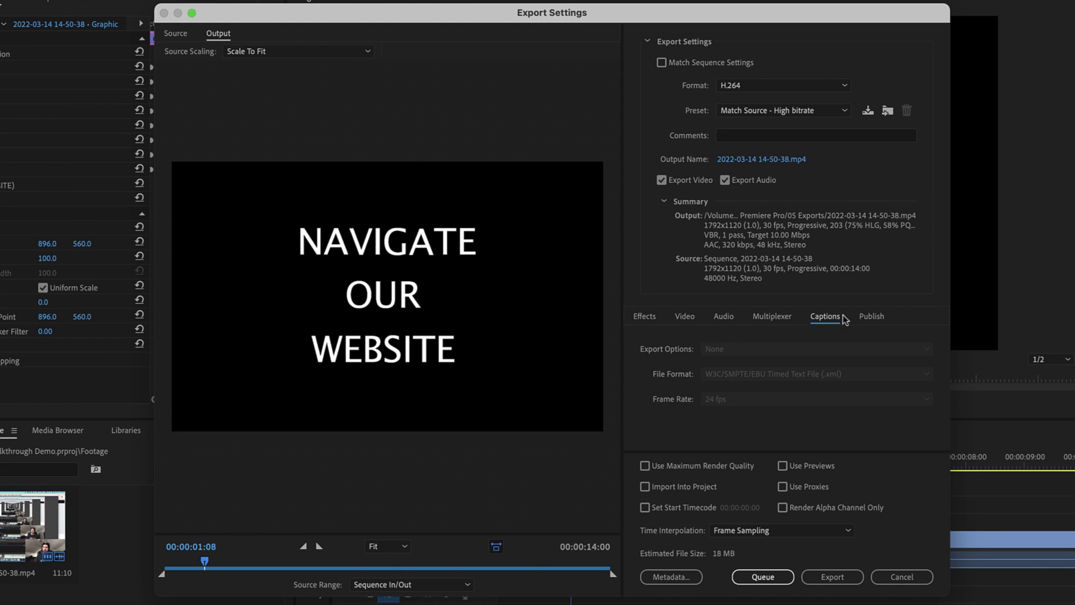
{"action": "left_click", "coordinate": [846, 87]}
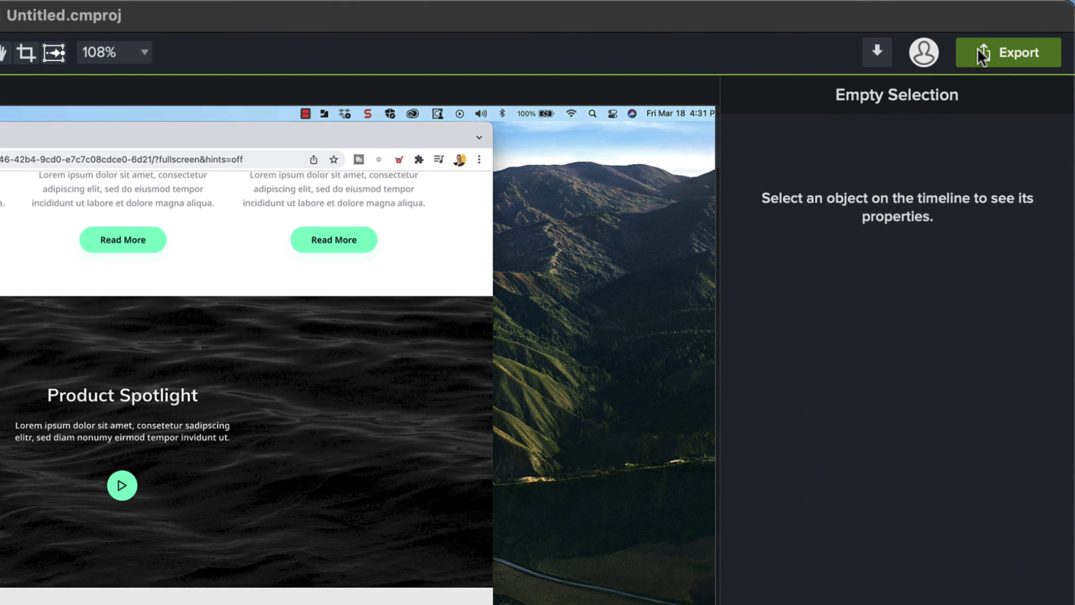
Start a Camtasia export to a local file, Untitled.mp4 in MP4 format.
{"action": "left_click", "coordinate": [1025, 29]}
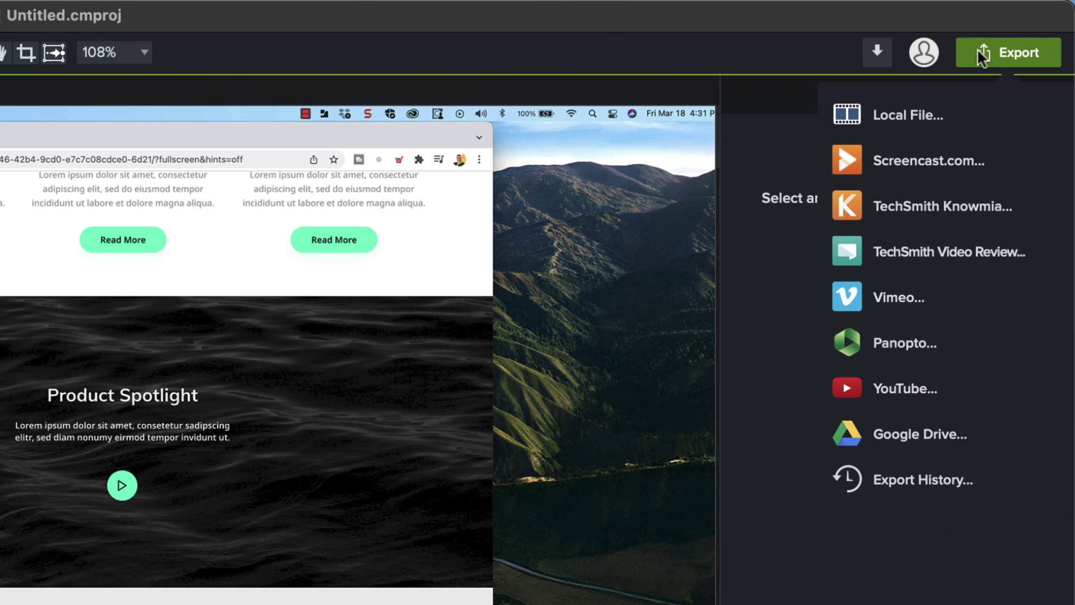
{"action": "left_click", "coordinate": [970, 115]}
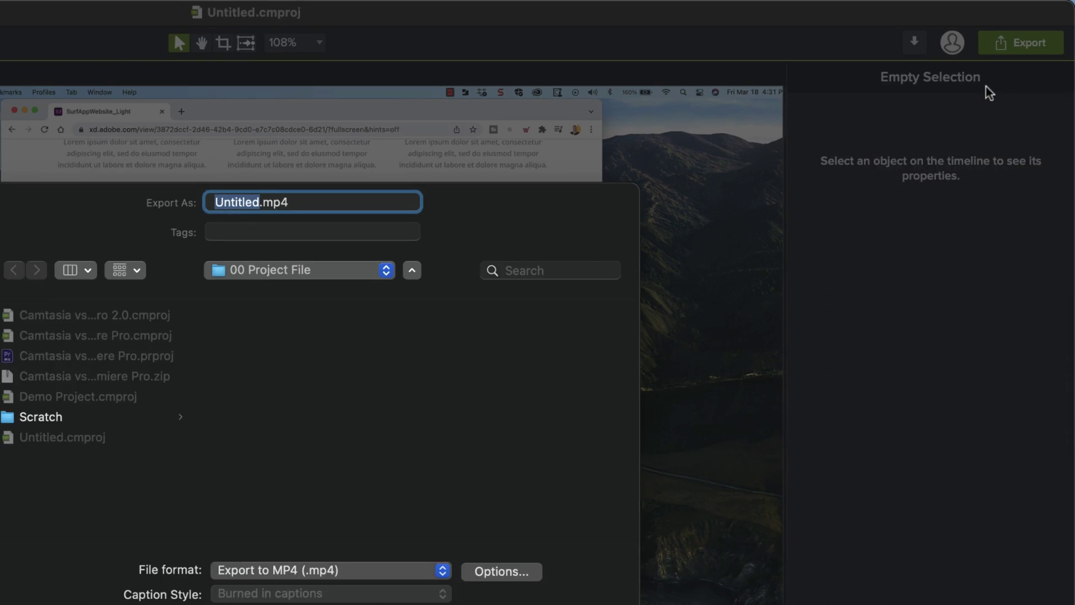